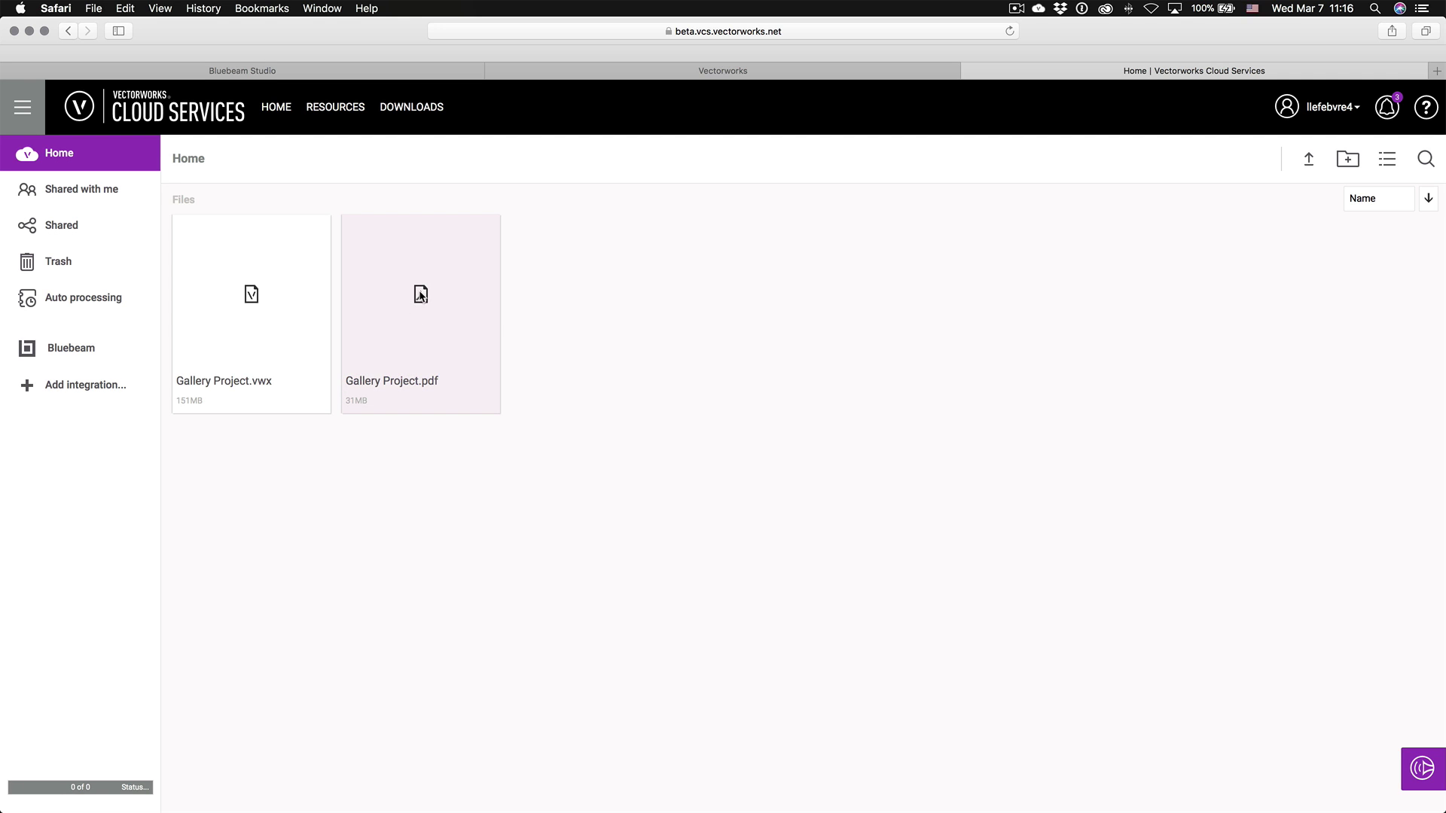
Step: Select Gallery Project.pdf and open it in the viewer to preview its sheets
left_click(419, 297)
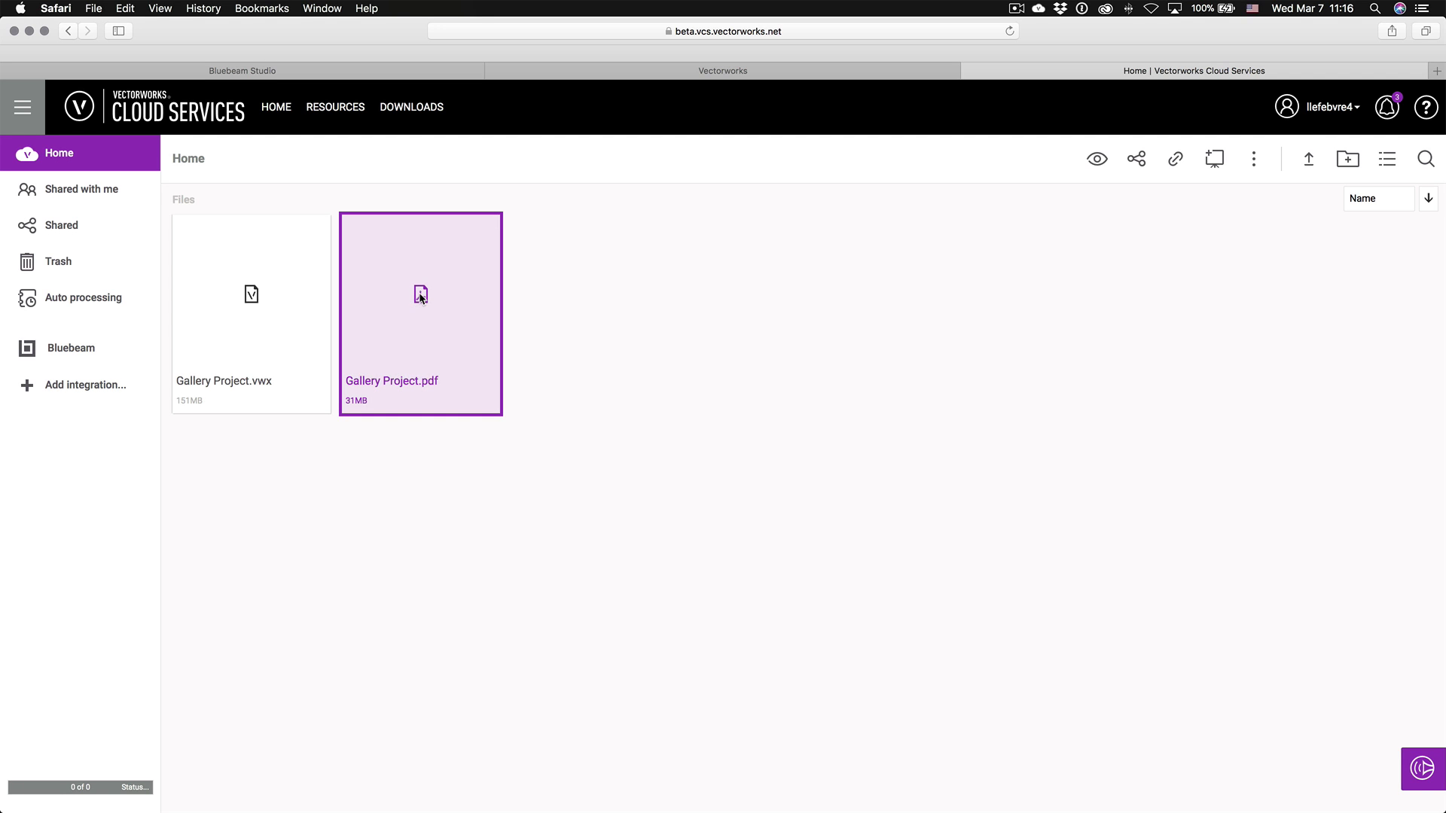
double_click(419, 296)
Step: Add the Bluebeam integration and allow Vectorworks access to Studio data
left_click(69, 387)
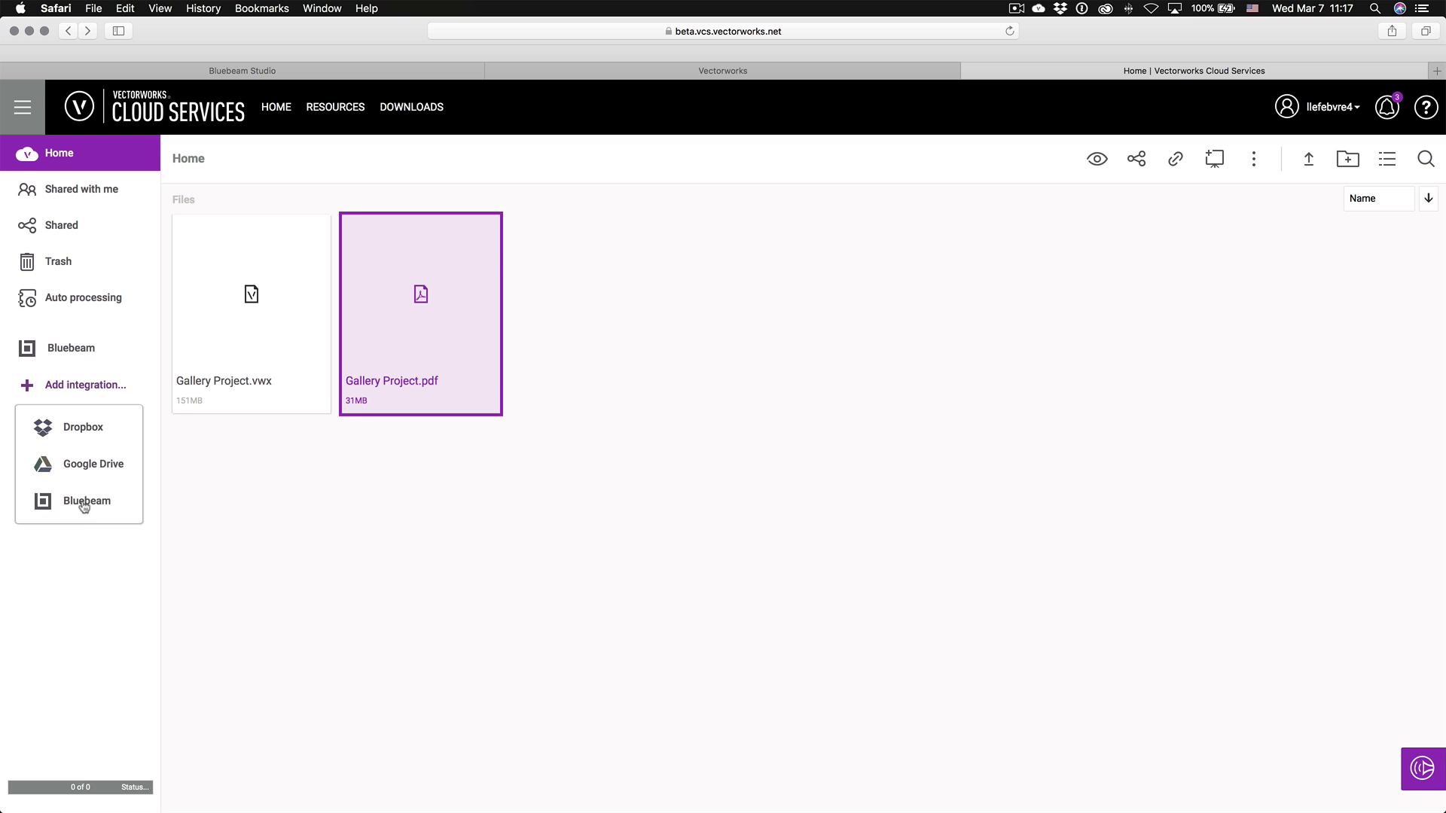
left_click(92, 511)
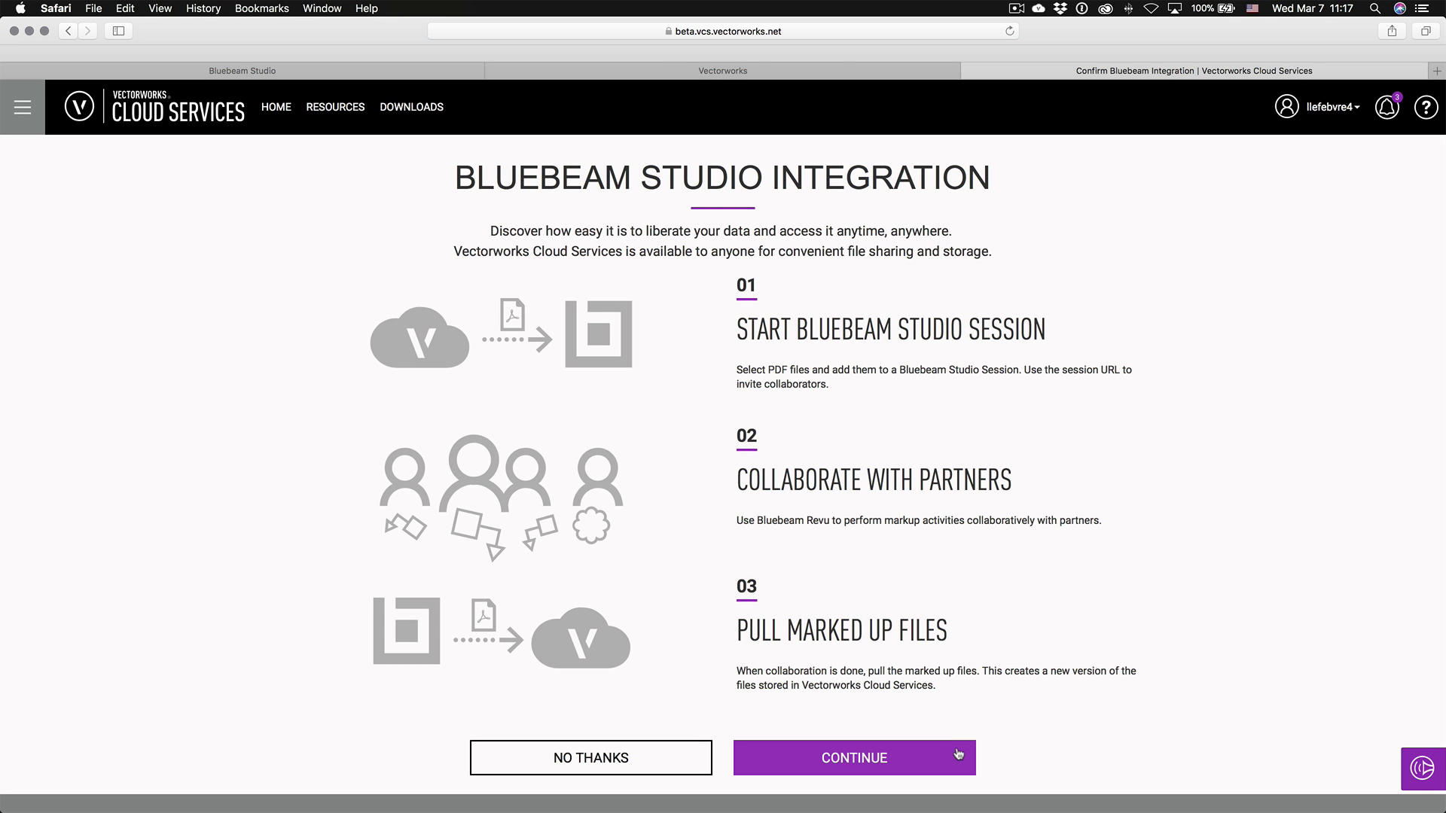
left_click(959, 756)
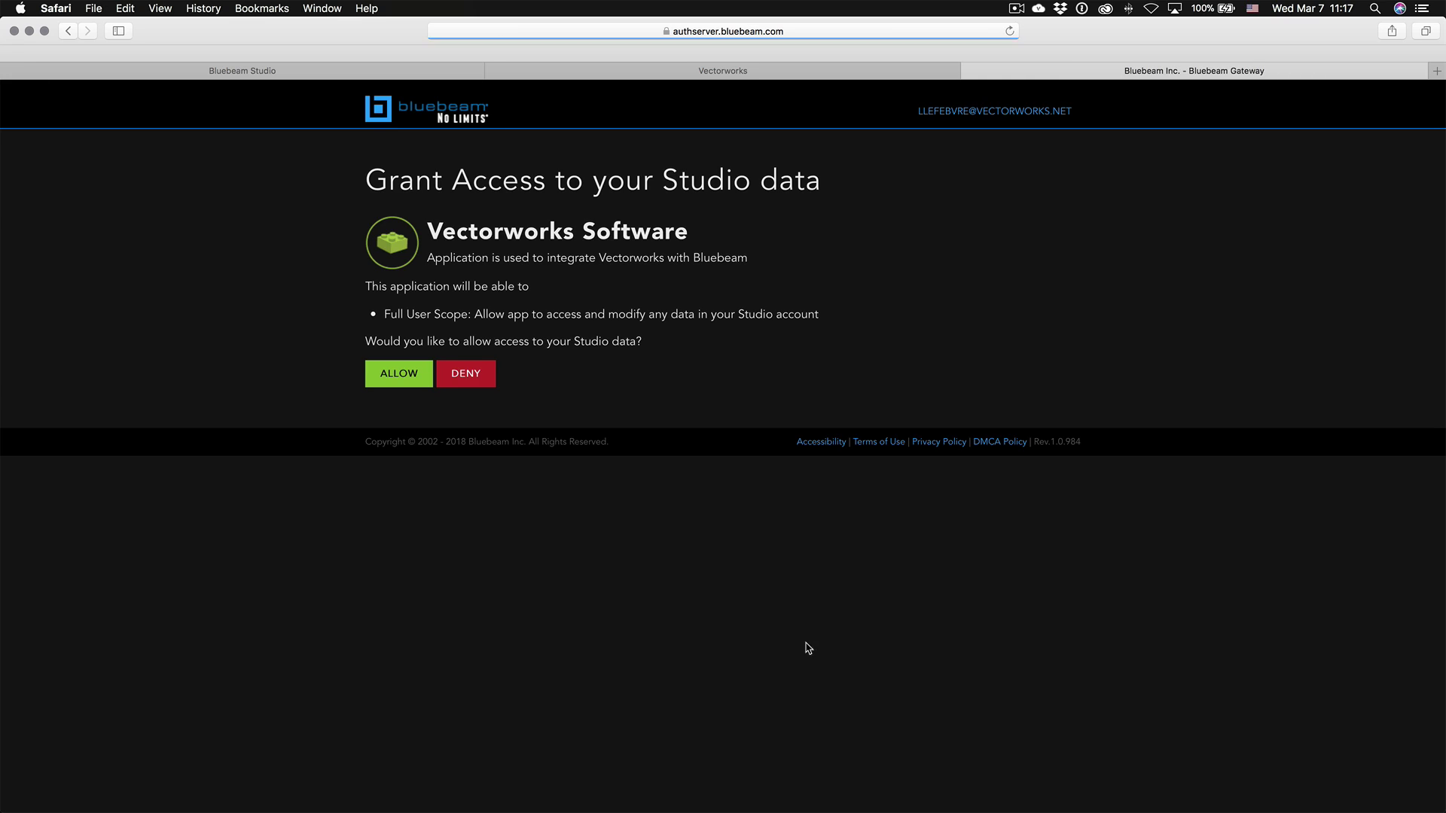
left_click(399, 376)
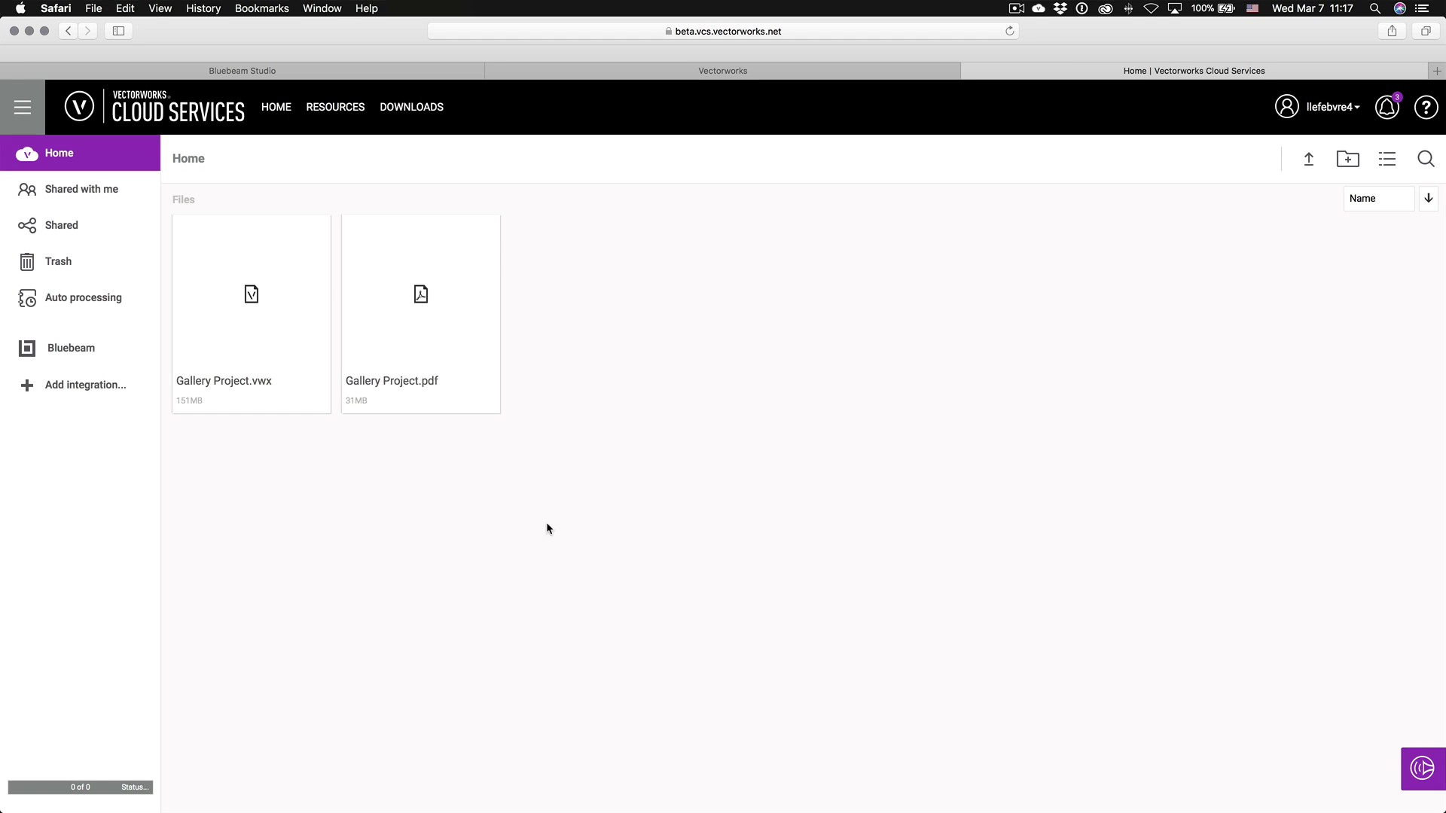
Step: Create an expiring Studio session from Gallery Project.pdf and get its invite link
left_click(419, 294)
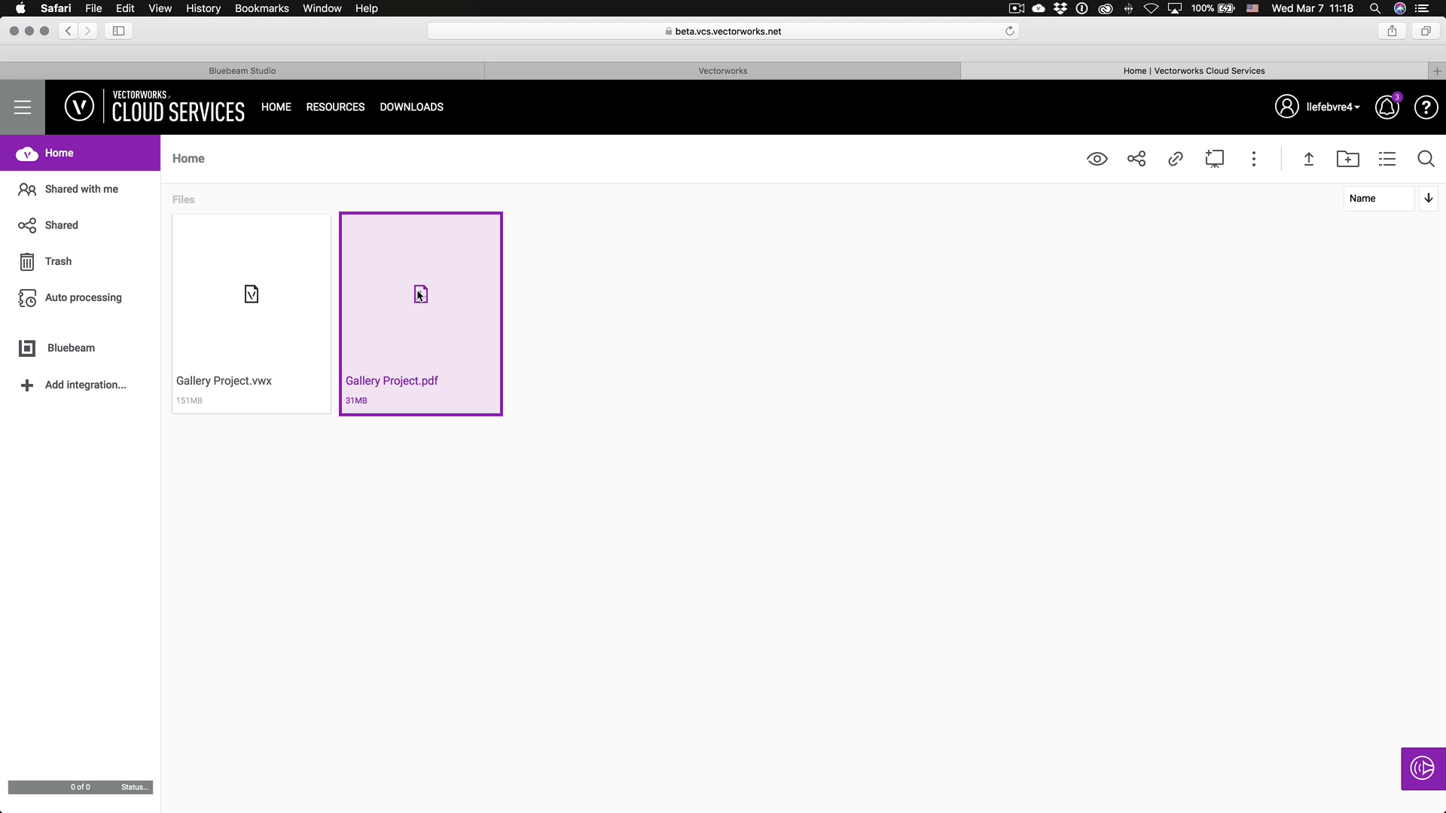
left_click(1215, 161)
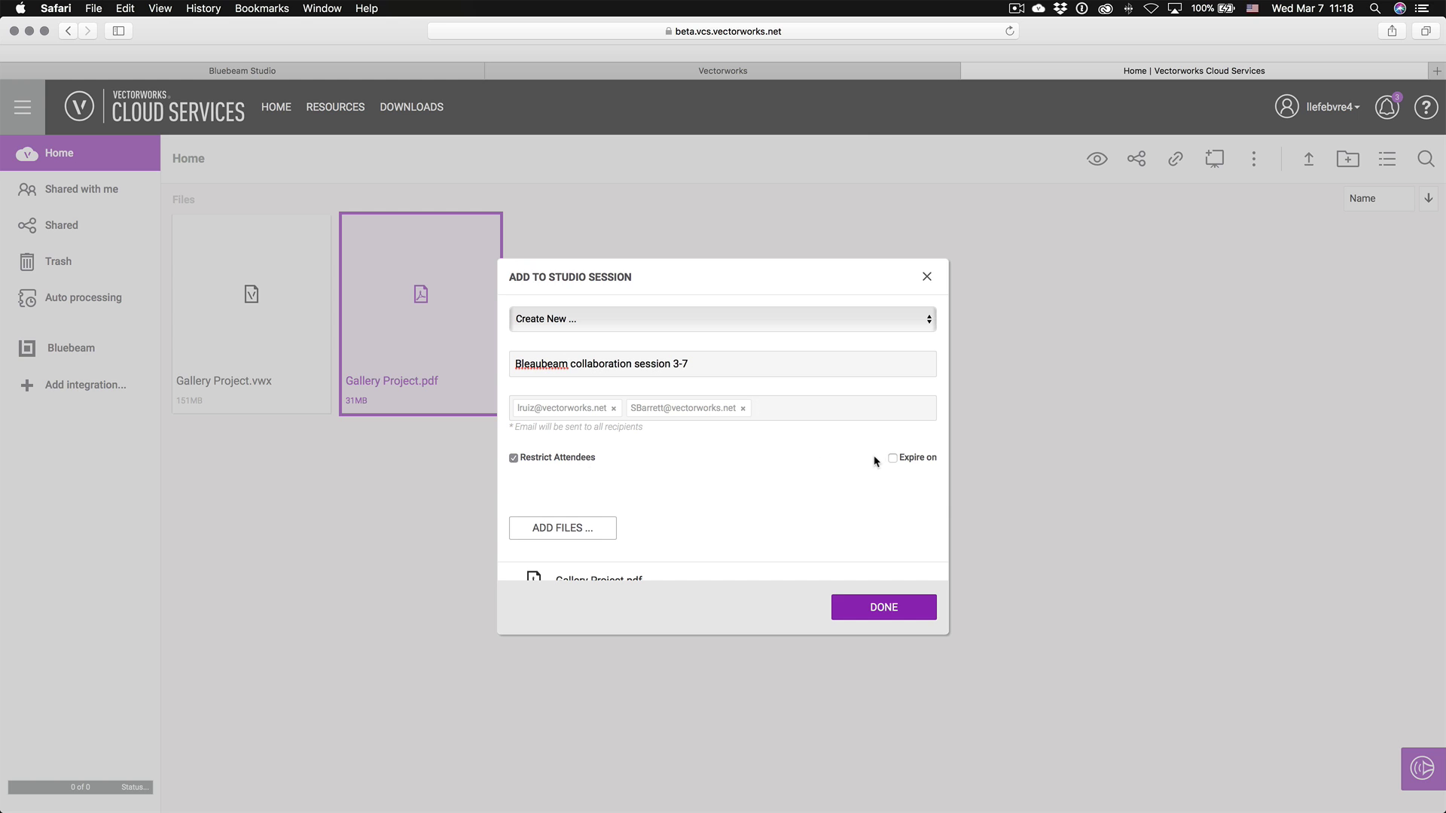
left_click(907, 463)
left_click(894, 611)
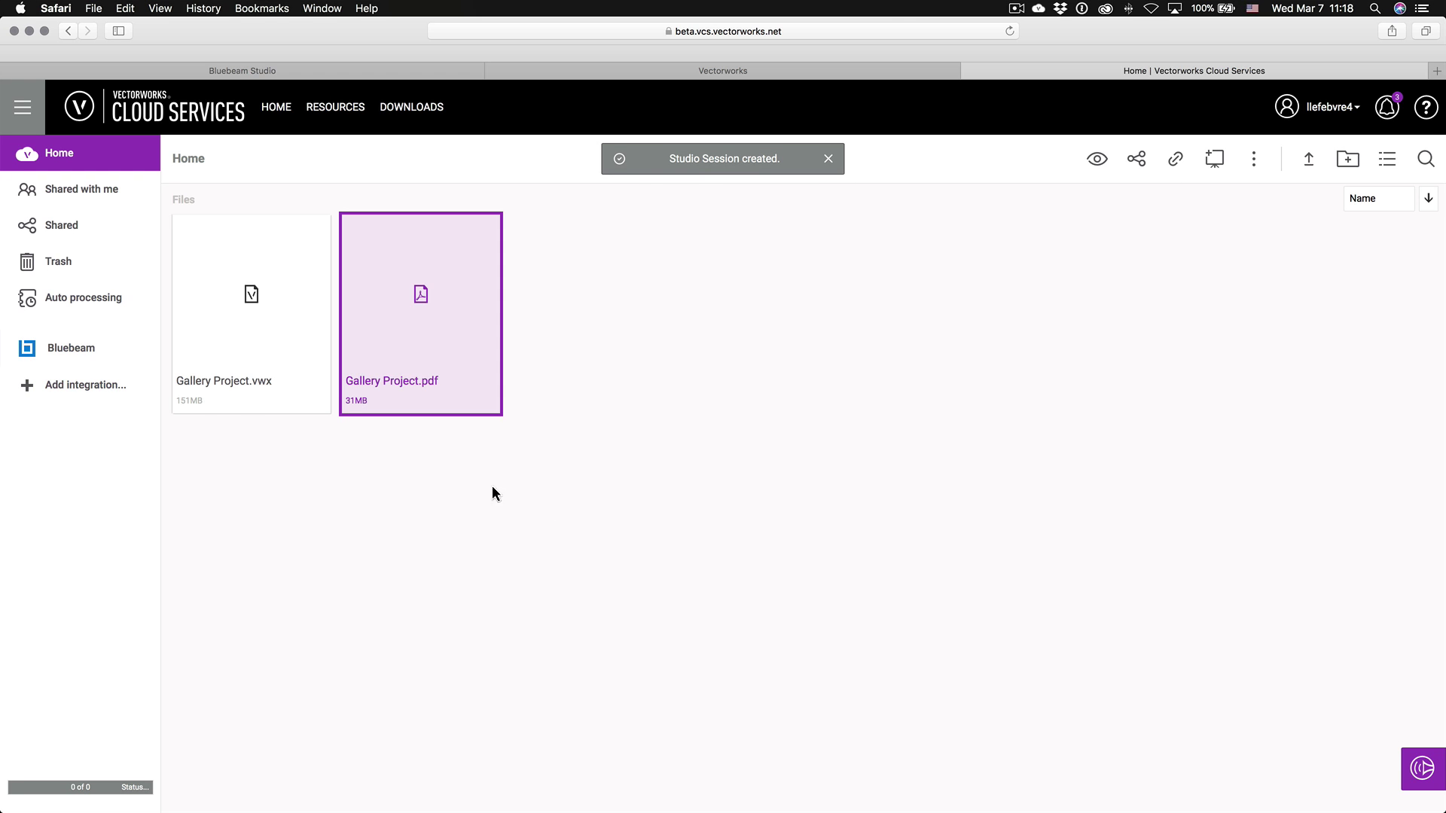
left_click(56, 356)
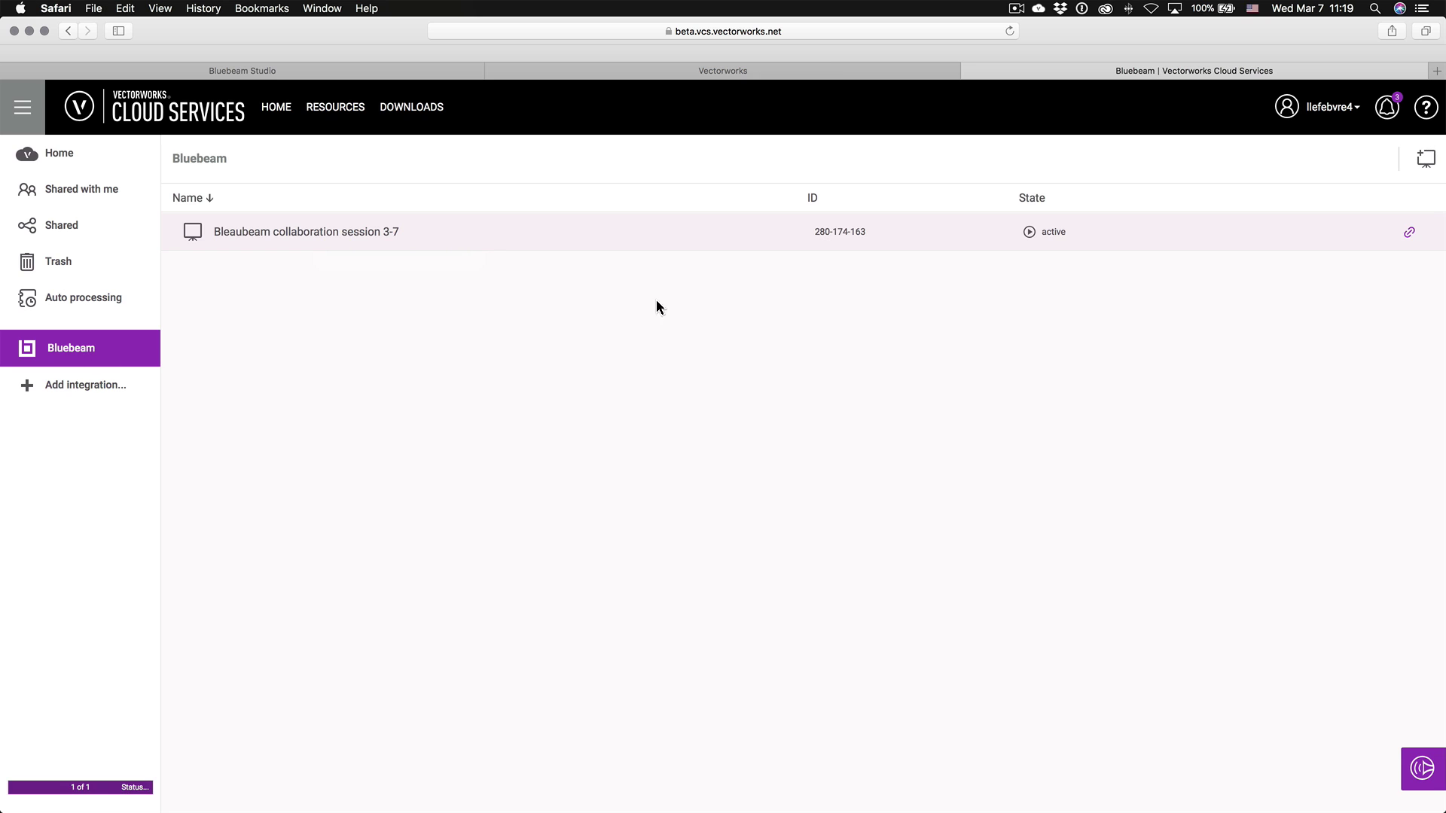
left_click(1410, 233)
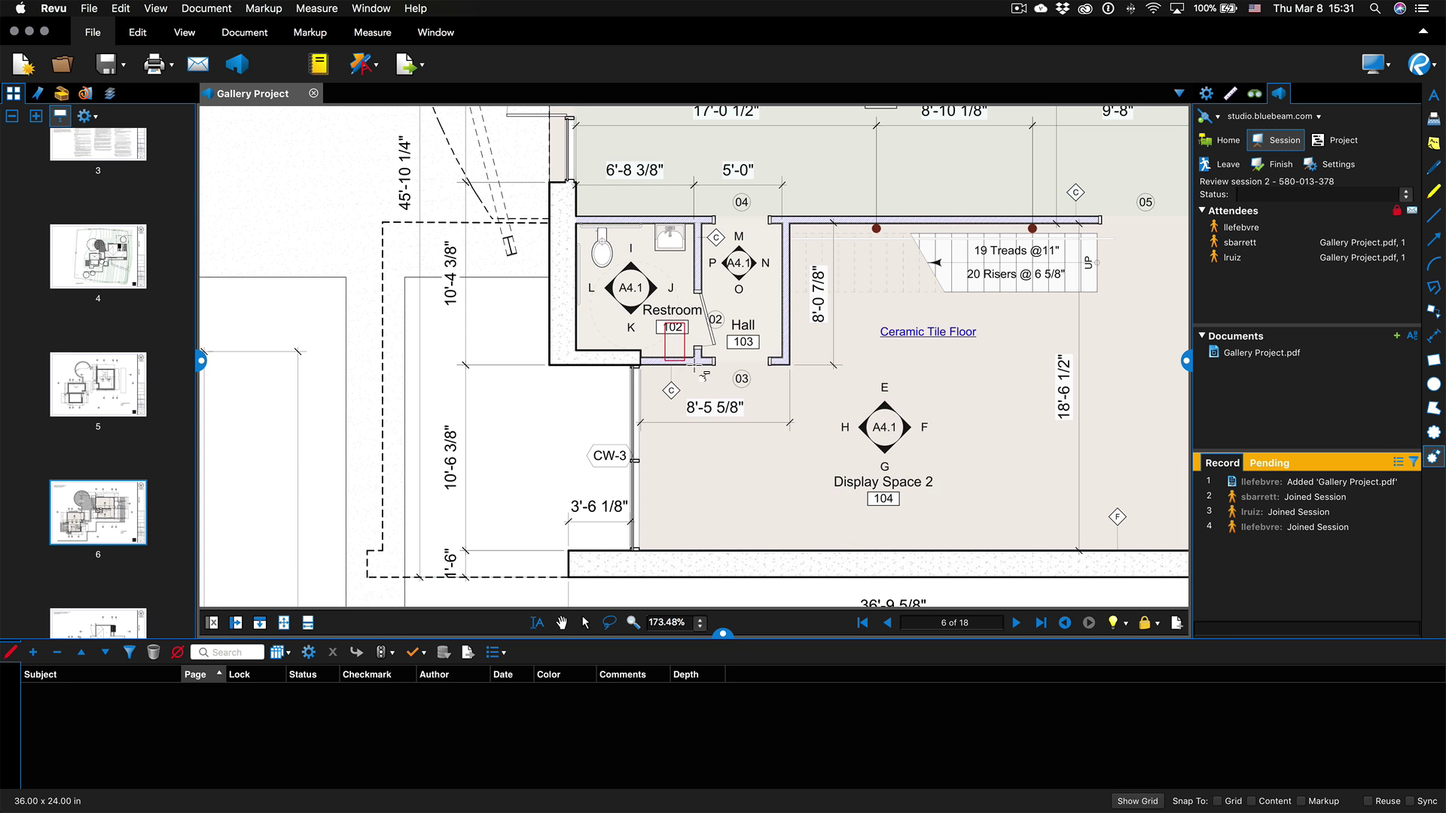
Step: Cloud the restroom and hall with a callout reading 'Verify ADA clearance'
left_click_drag(644, 310, 760, 409)
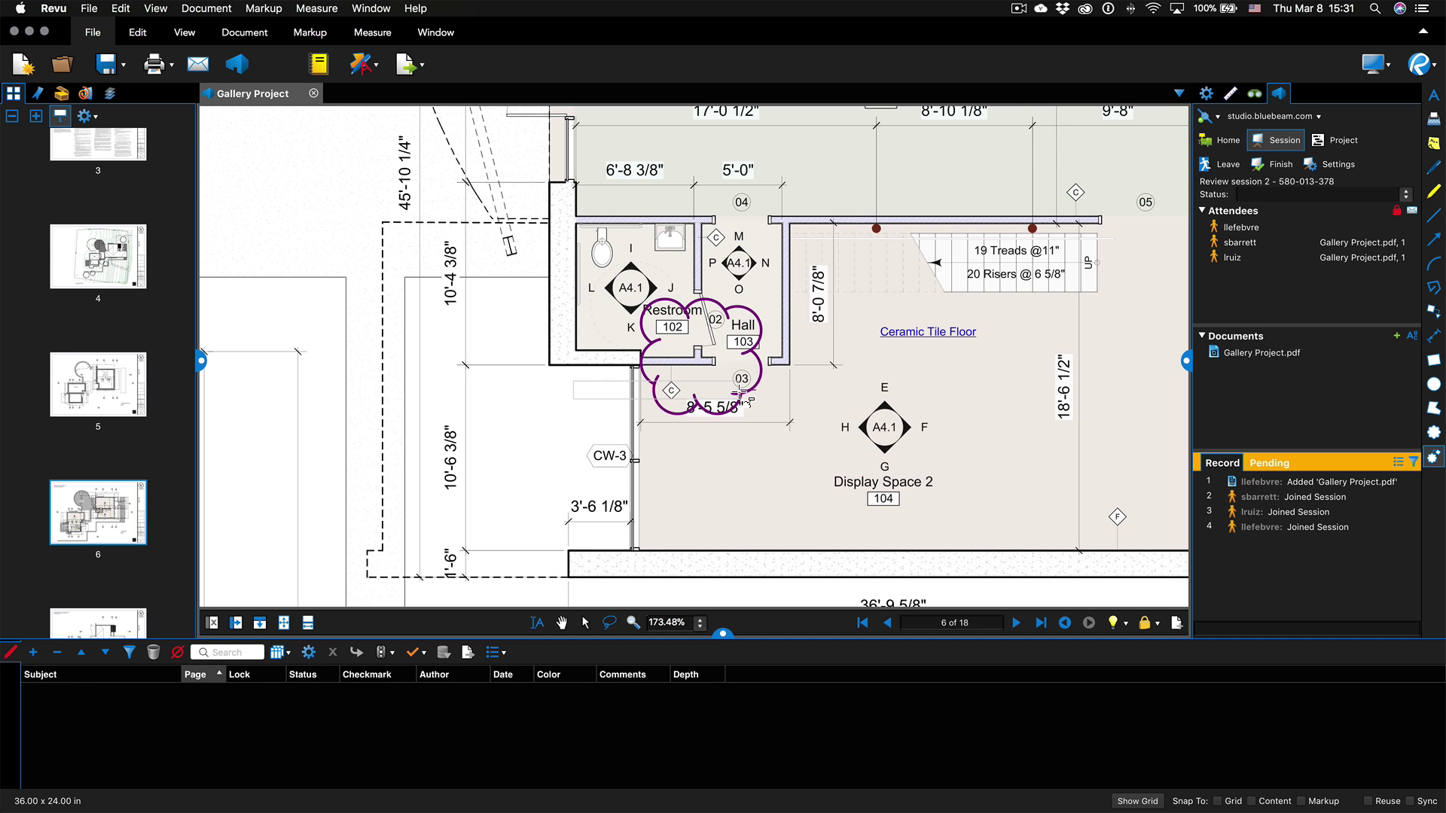
left_click(816, 527)
type("Verify")
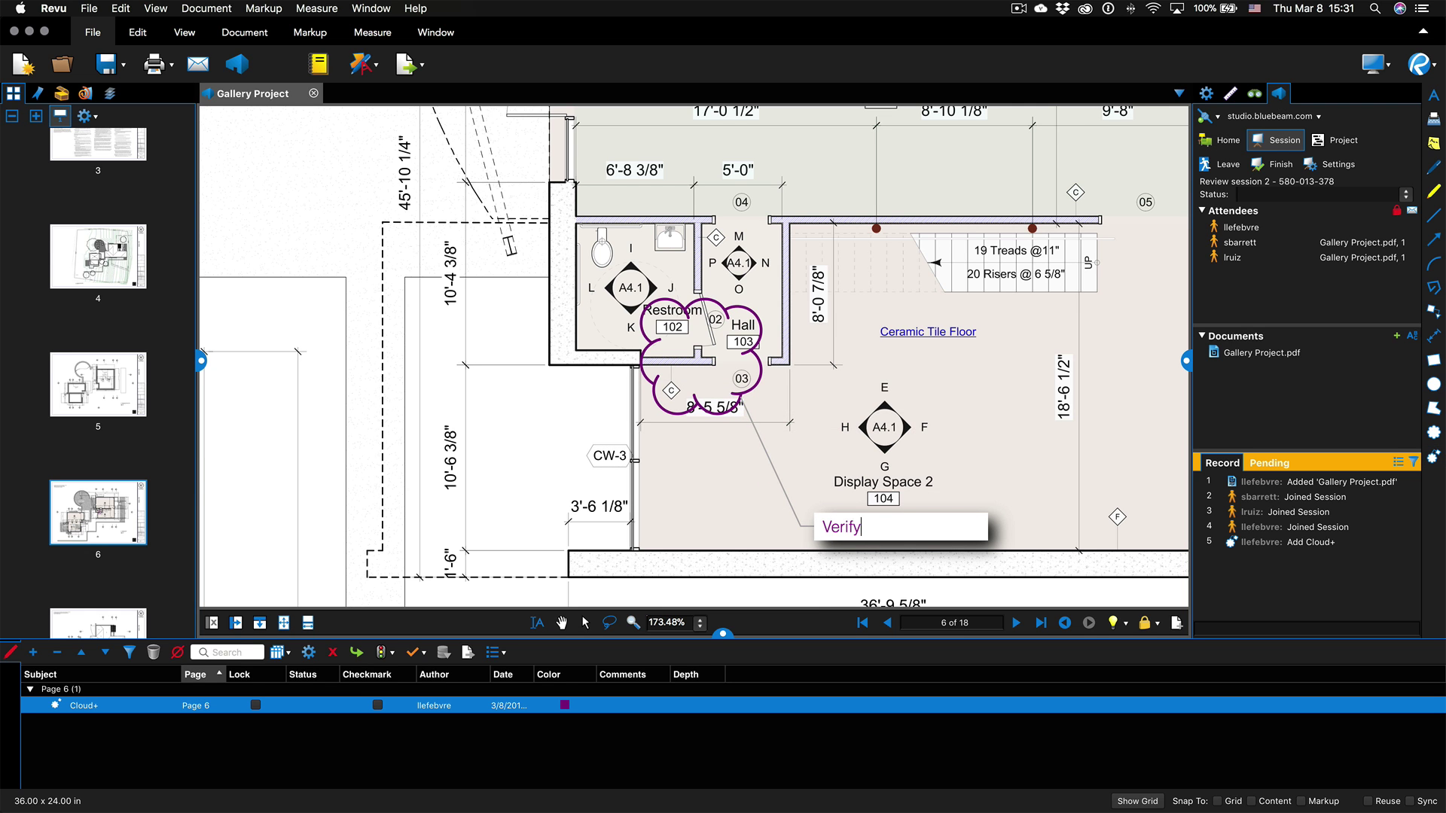
type(" ADA clearance")
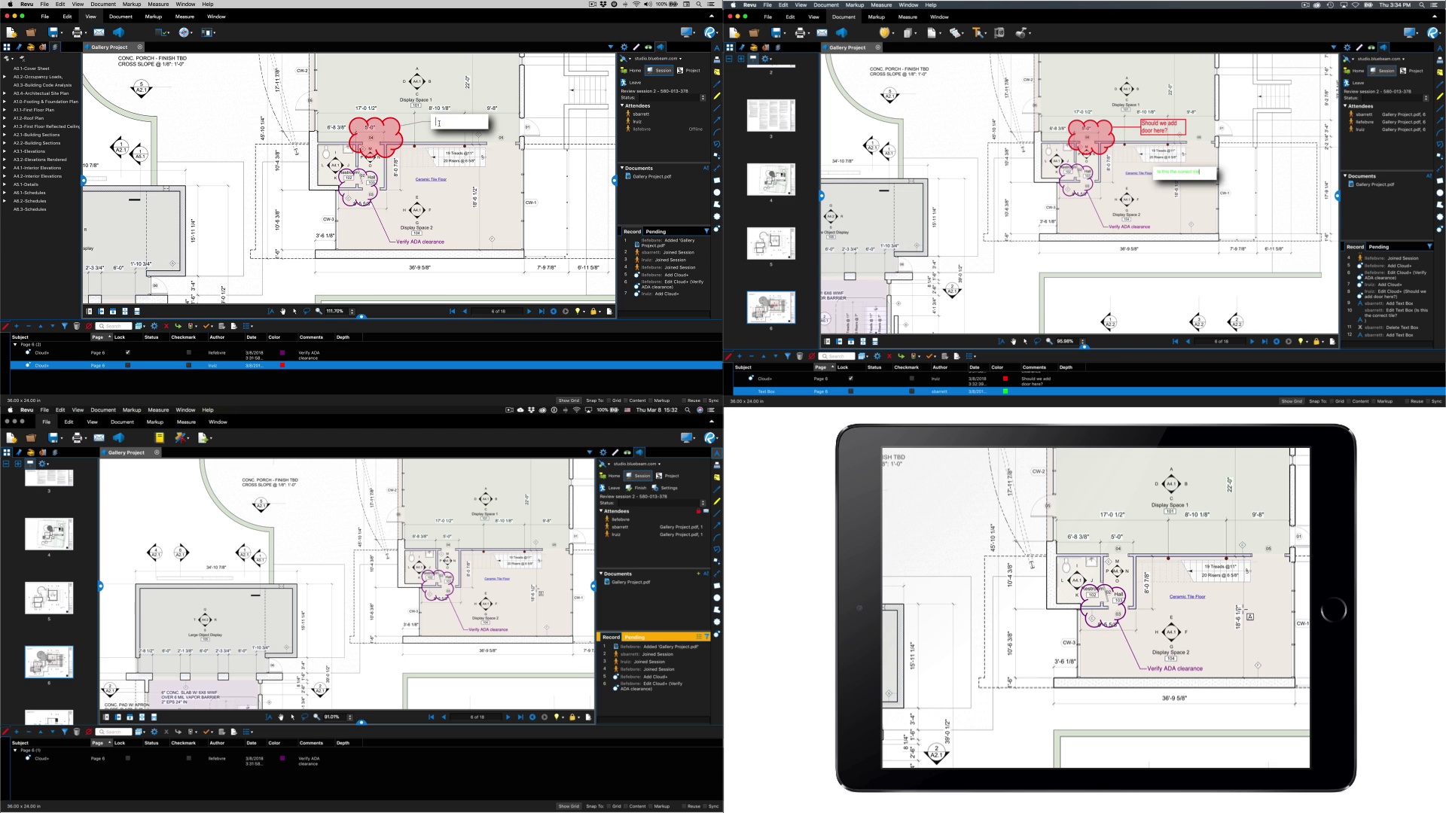
type("Should we add door here?")
left_click(1236, 178)
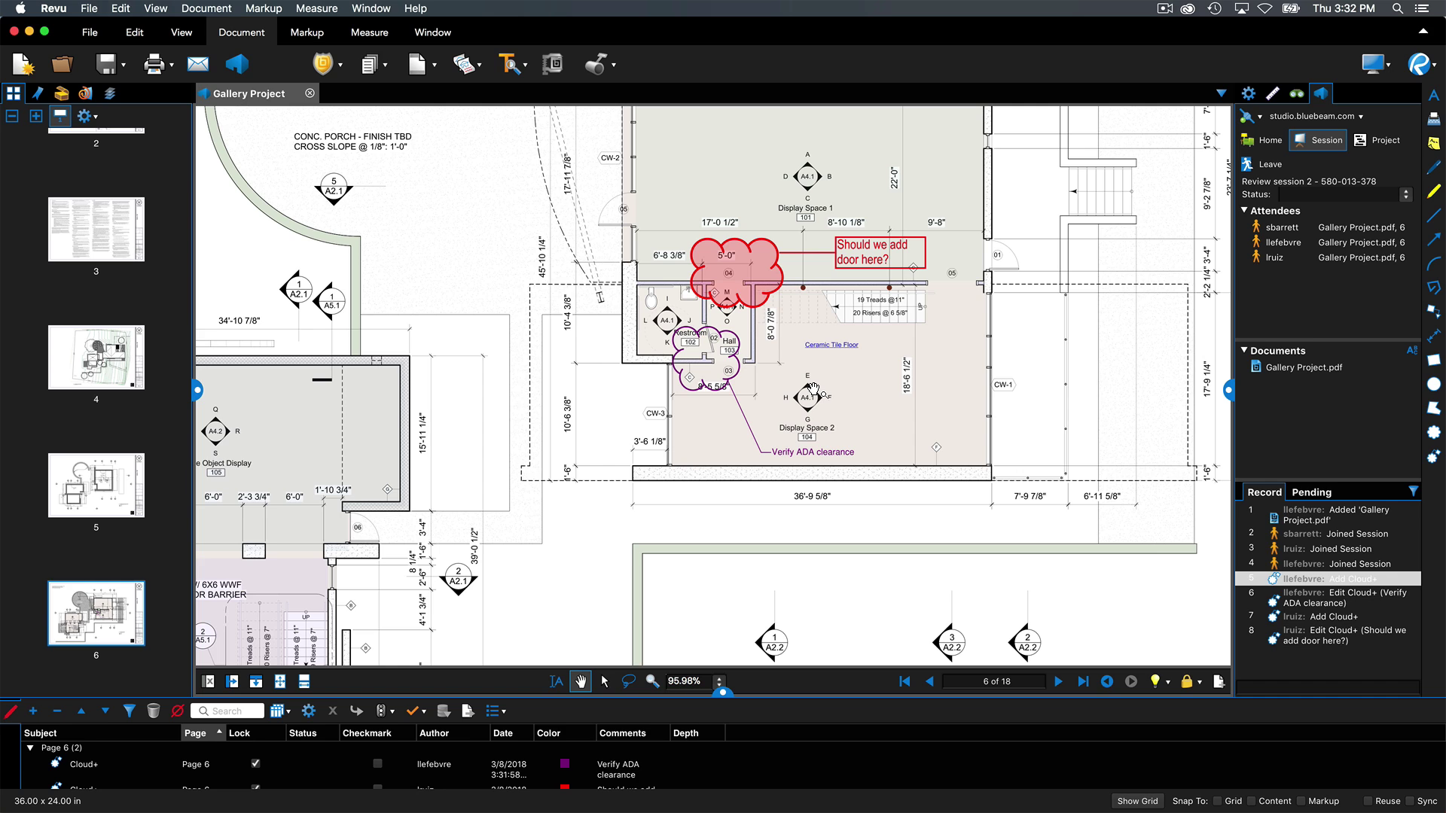
Step: Check the Ceramic Tile Floor product link, then finish the session keeping all markups
left_click(846, 354)
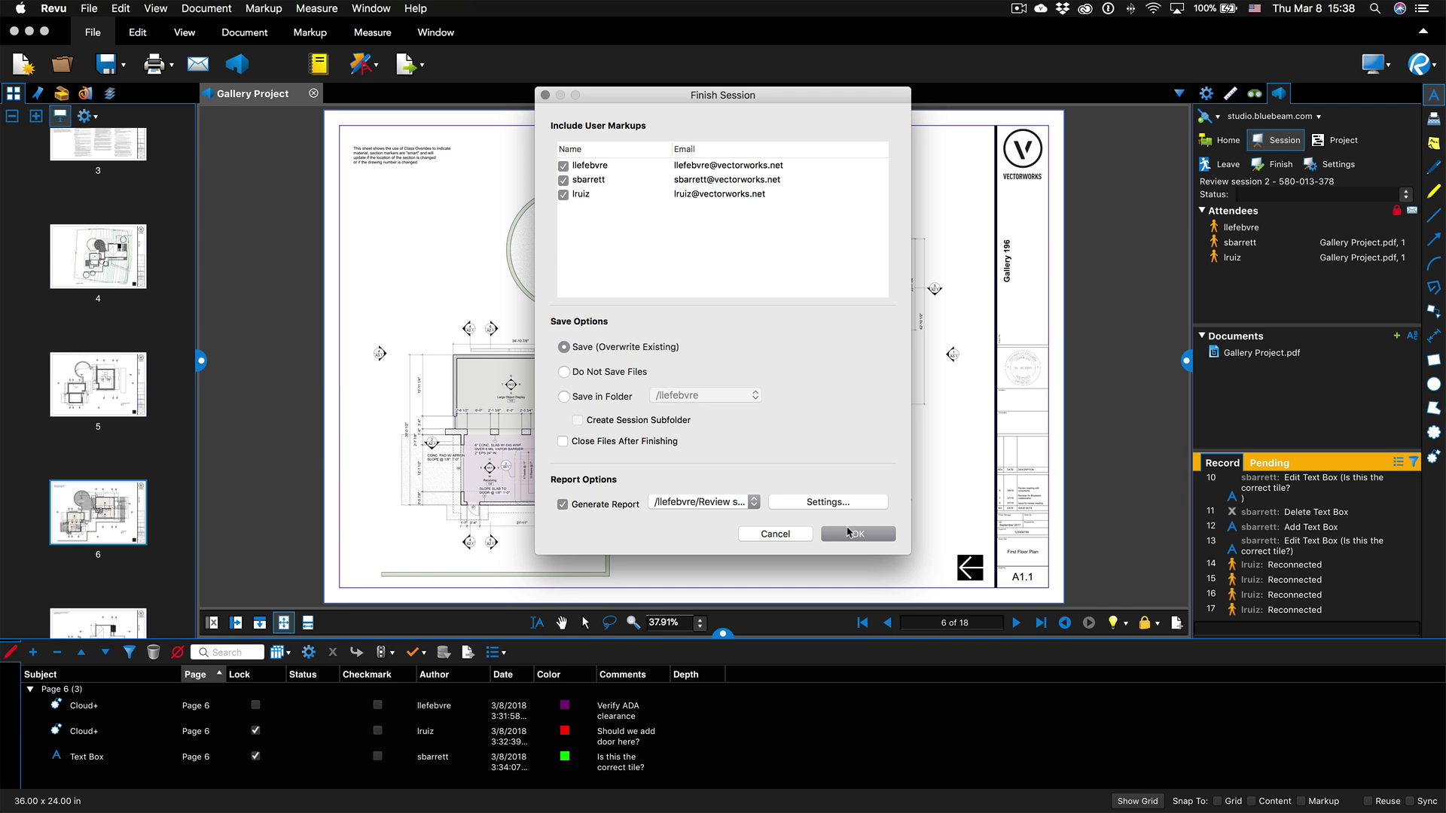
left_click(850, 533)
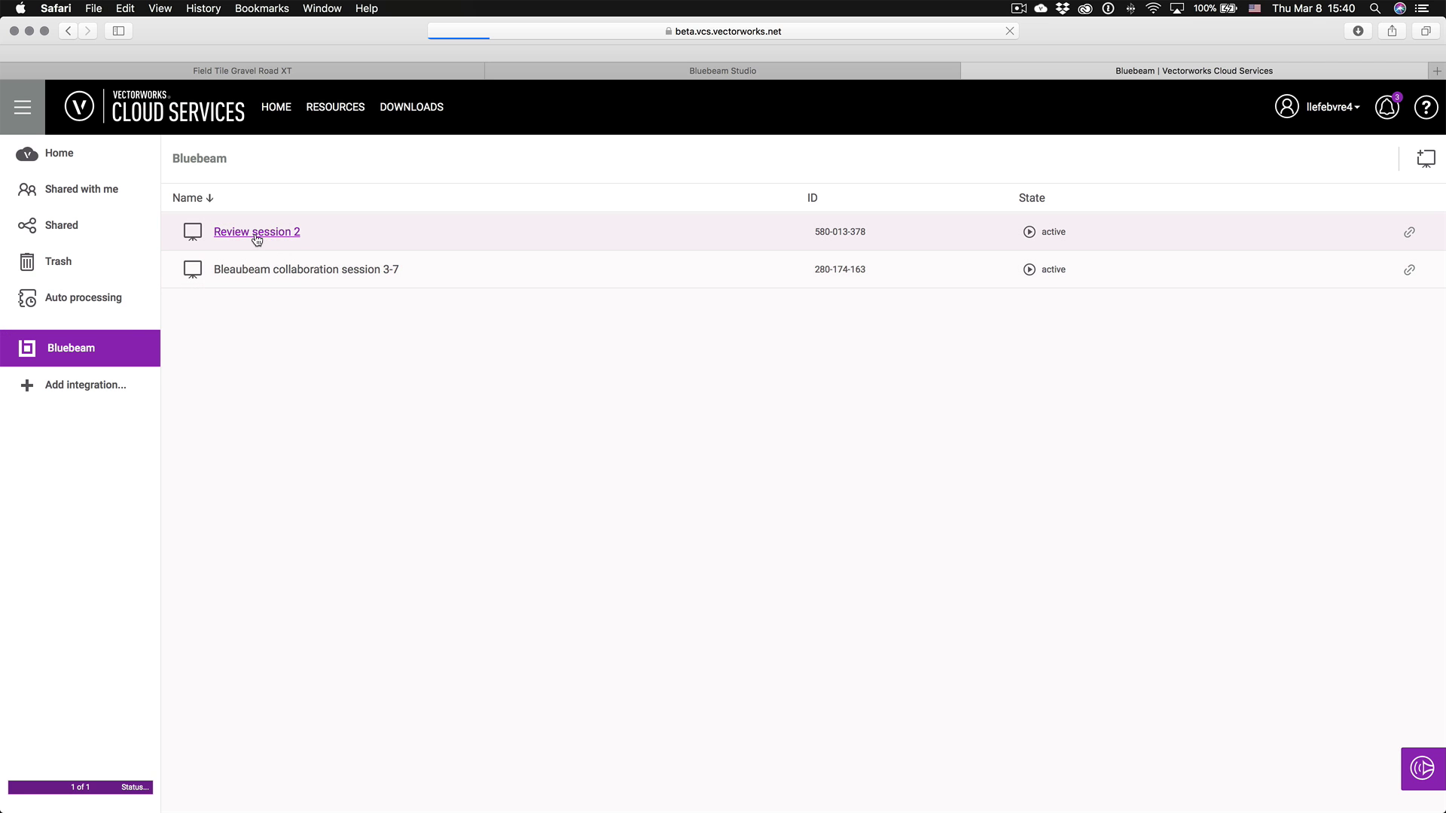
Step: Choose Pull marked up files from Review session 2's context menu
right_click(256, 235)
left_click(346, 259)
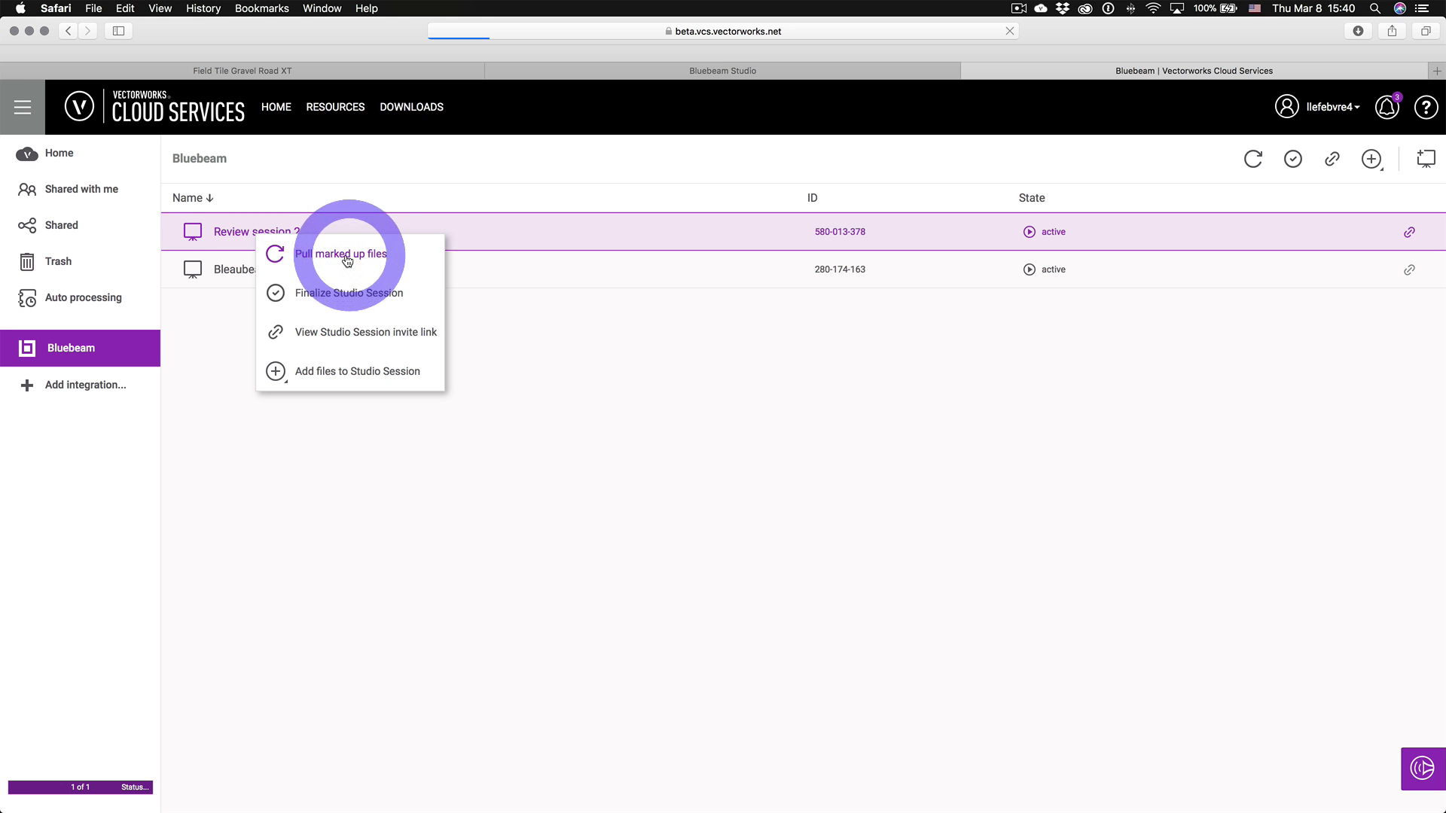